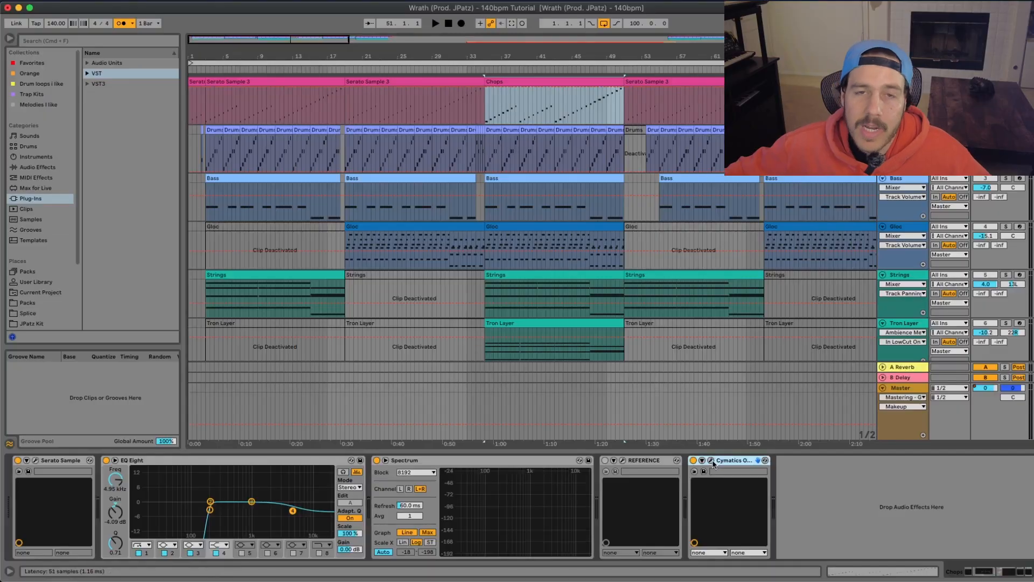
Inspect the Cymatics Origin settings on the Chops track, close the plug-in window and play back the chops section
left_click(712, 461)
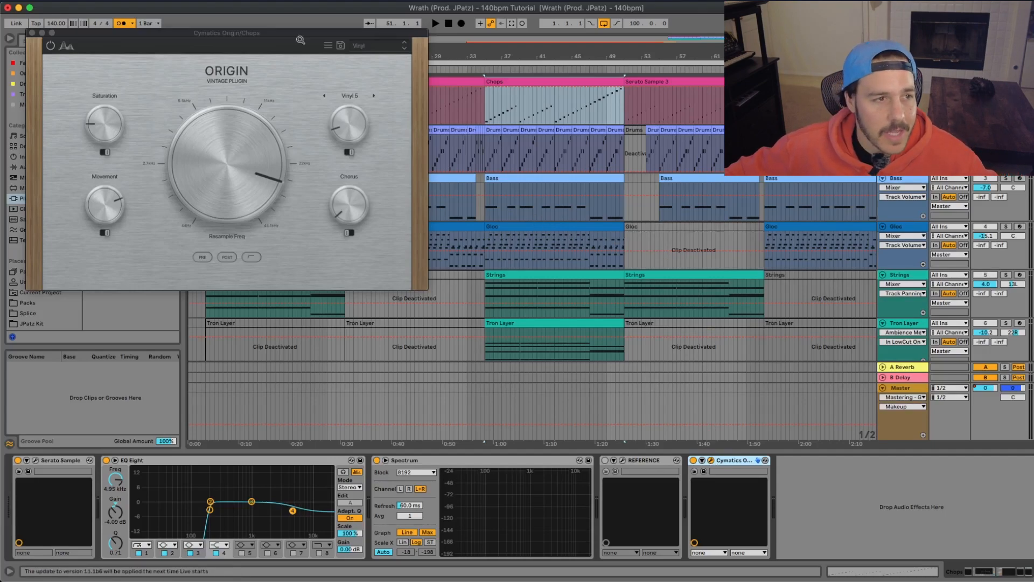
left_click_drag(234, 34, 505, 81)
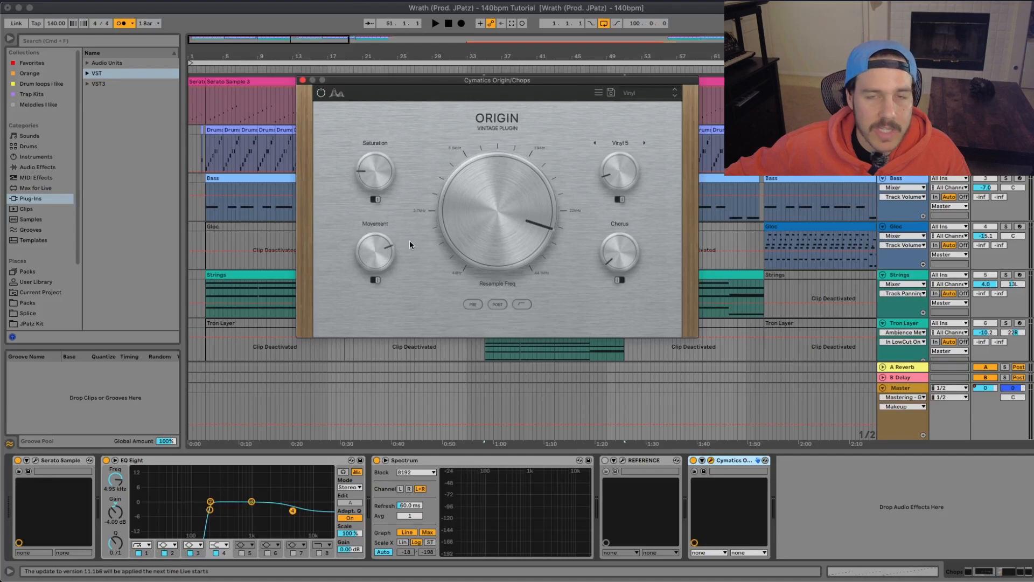
mouse_move(388, 254)
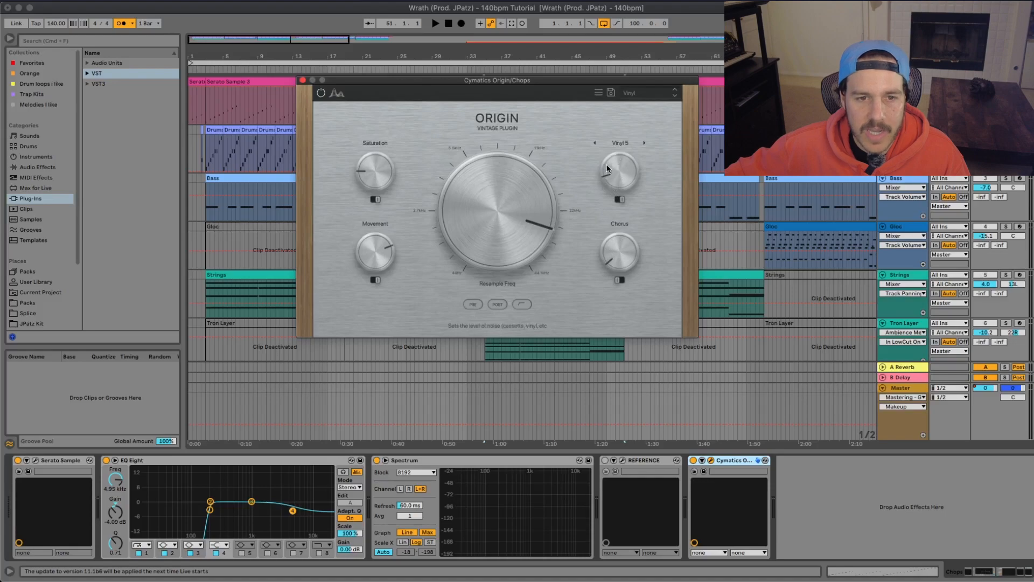
key("space")
left_click(302, 80)
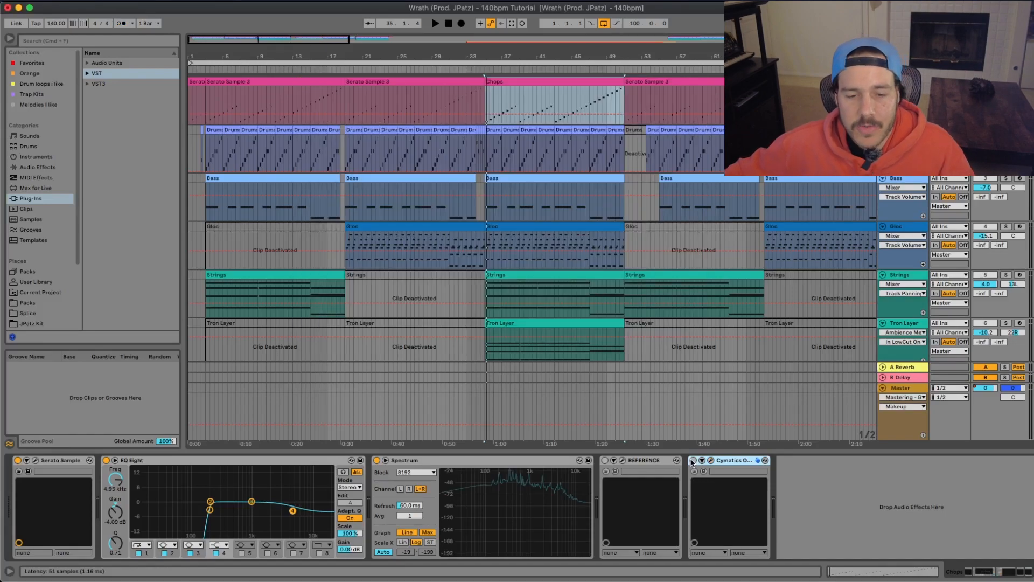
key("space")
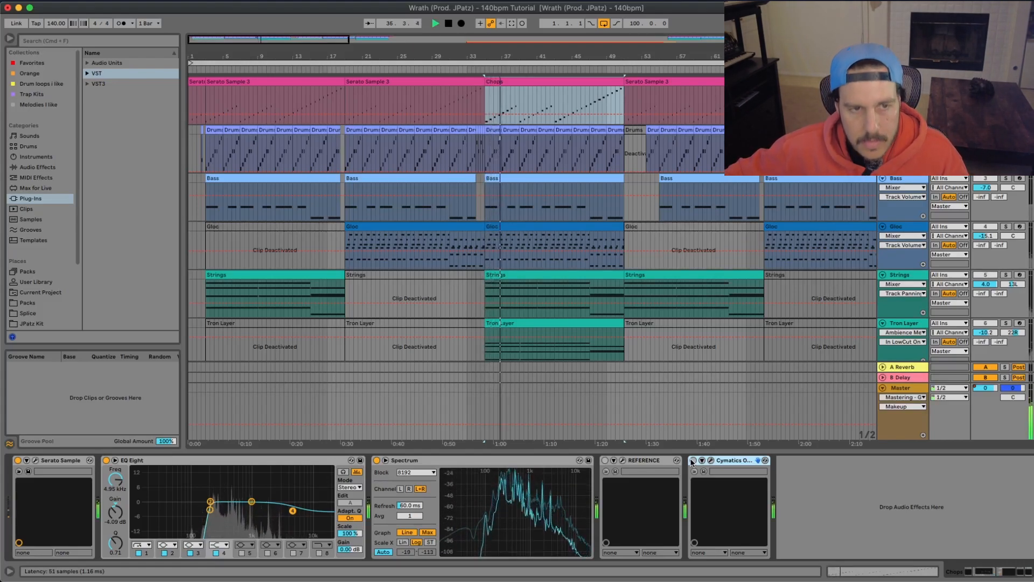
key("space")
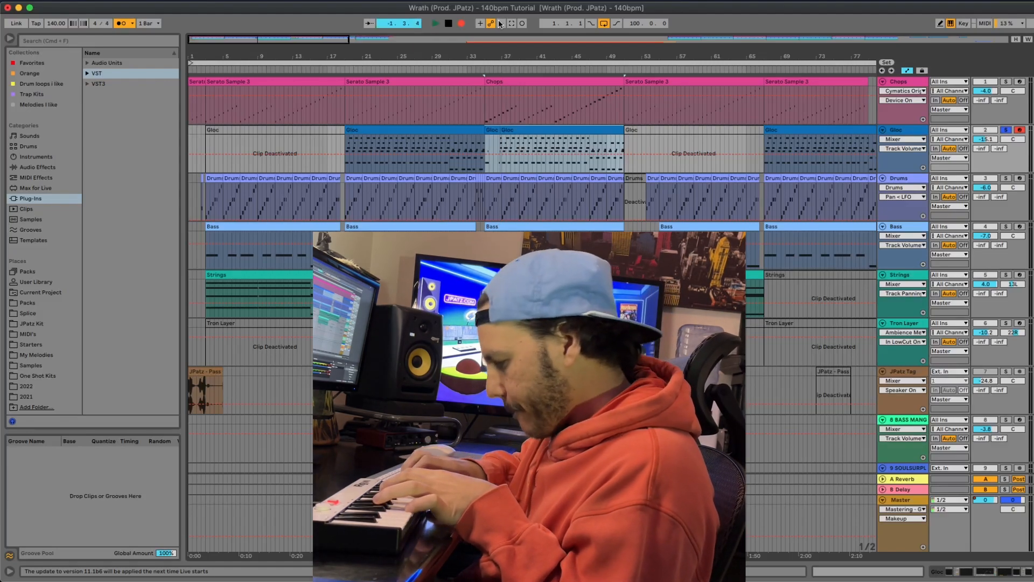
Examine the Gloc clip's repeating notes in bars 1 to 12 and play back the melody
key("space")
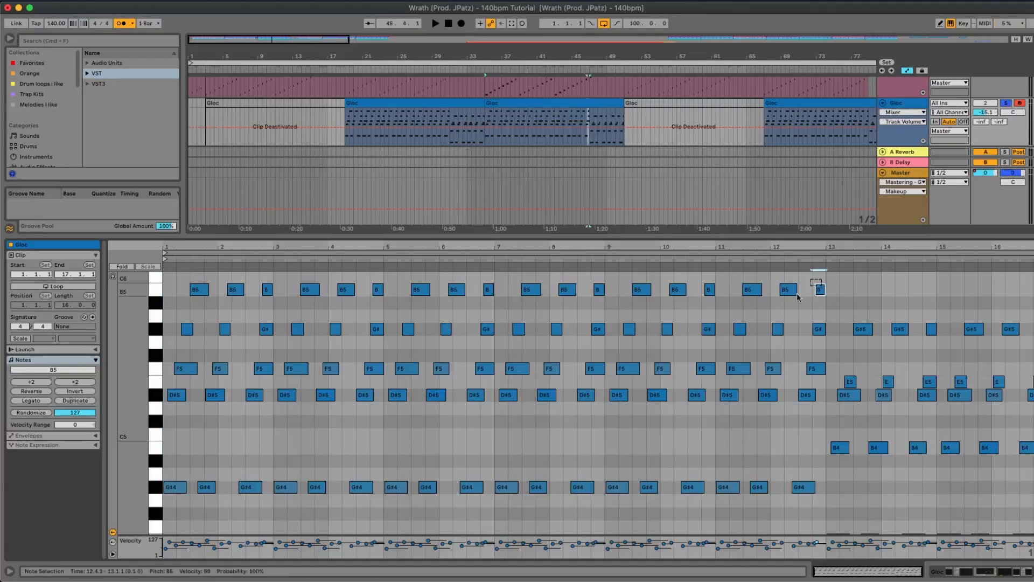
key("super+a")
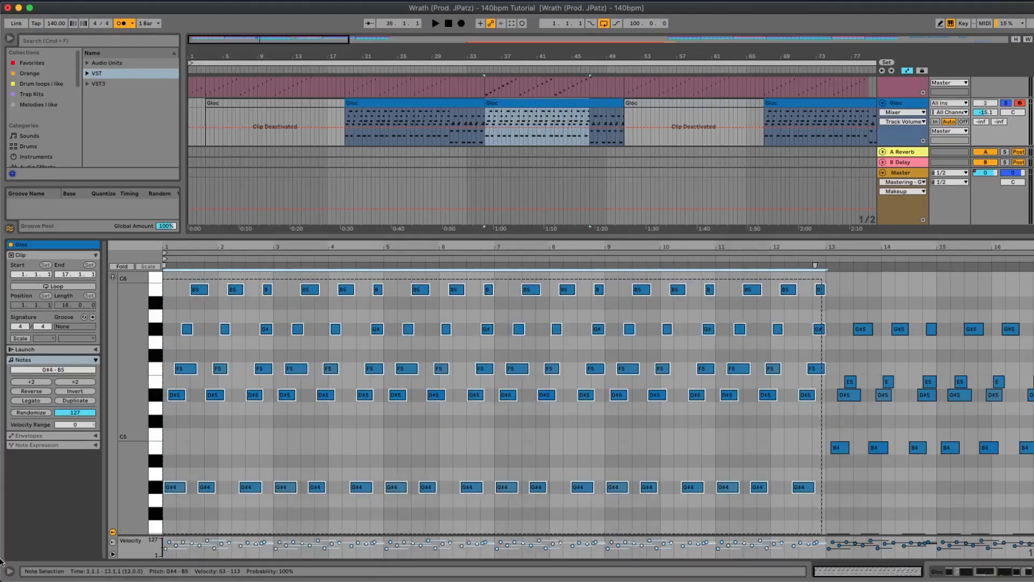
key("space")
left_click(218, 478)
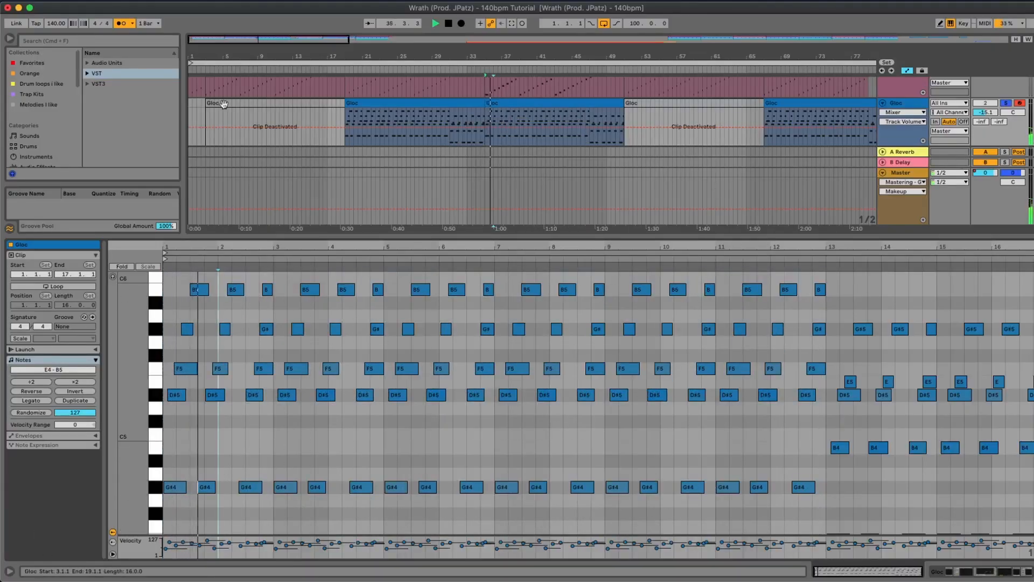
left_click(120, 24)
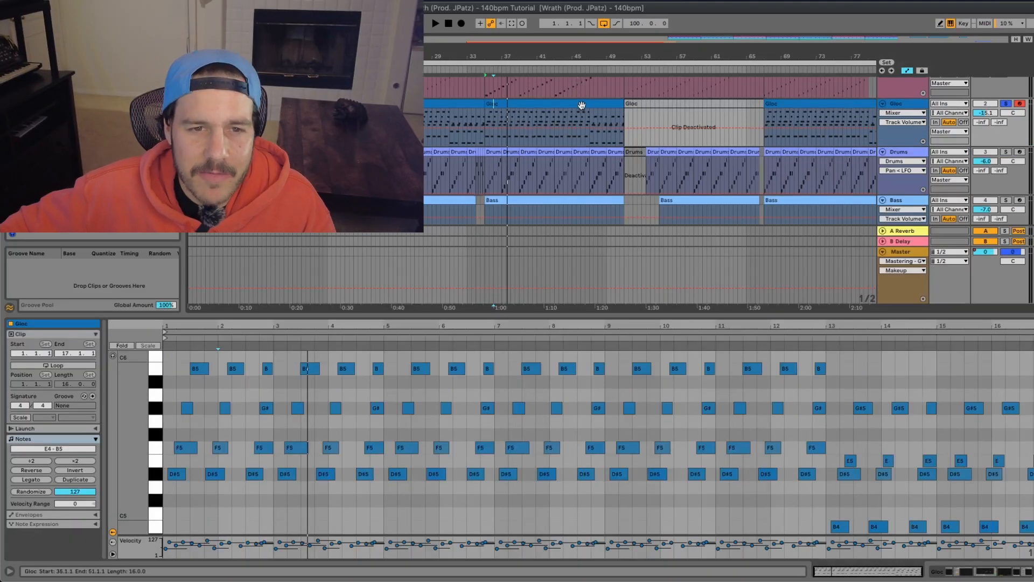
Highlight bars 47 to 51 of the Chops clip, solo the Chops track and audition it from bar 45
scroll(587, 125, "up", 2)
left_click_drag(591, 114, 625, 107)
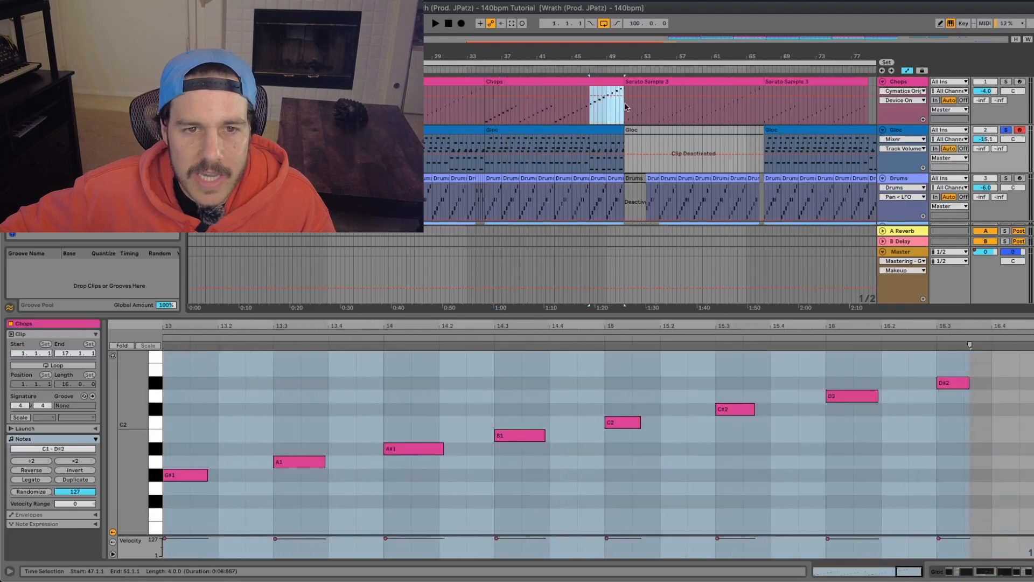
left_click(1006, 81)
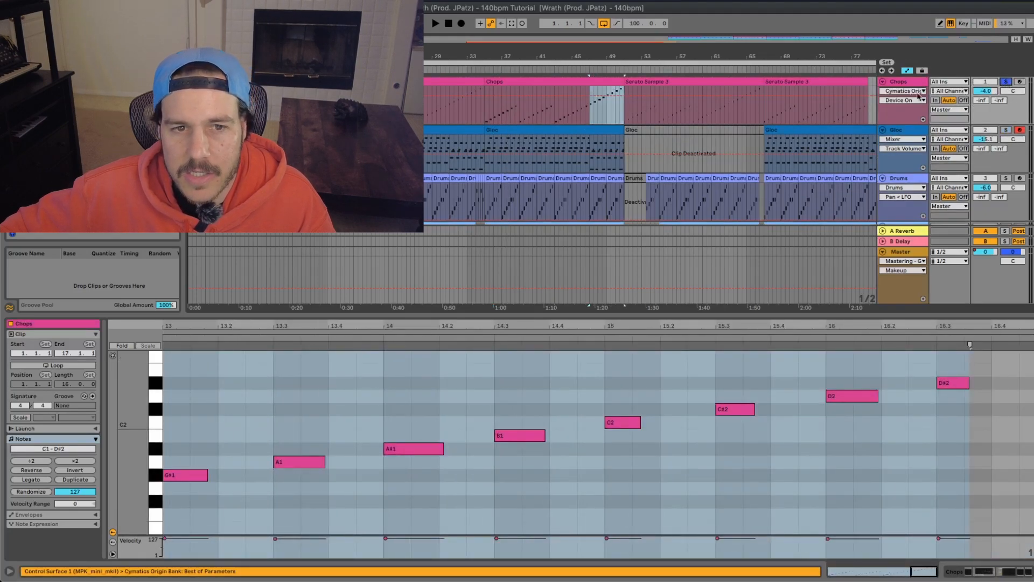
left_click(563, 116)
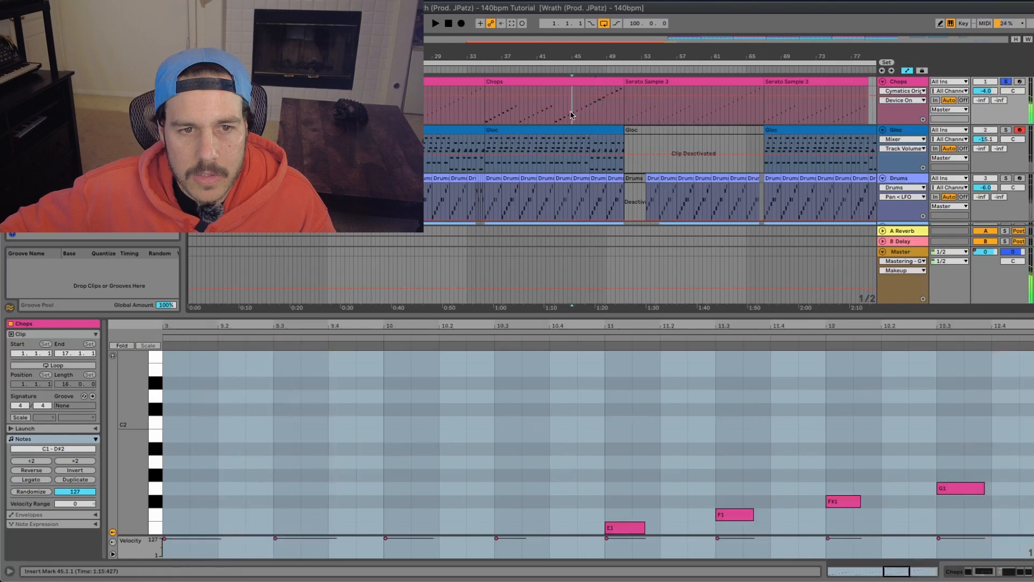
key("space")
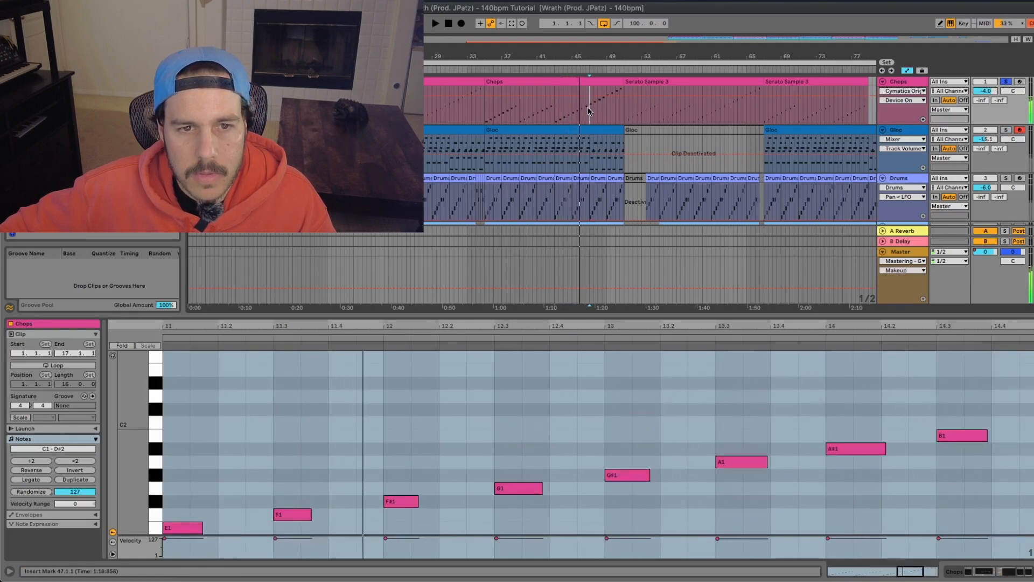
Solo the Gloc track, play its clip from bar 47 to hear the note change, and hide the clip editor
left_click(590, 139)
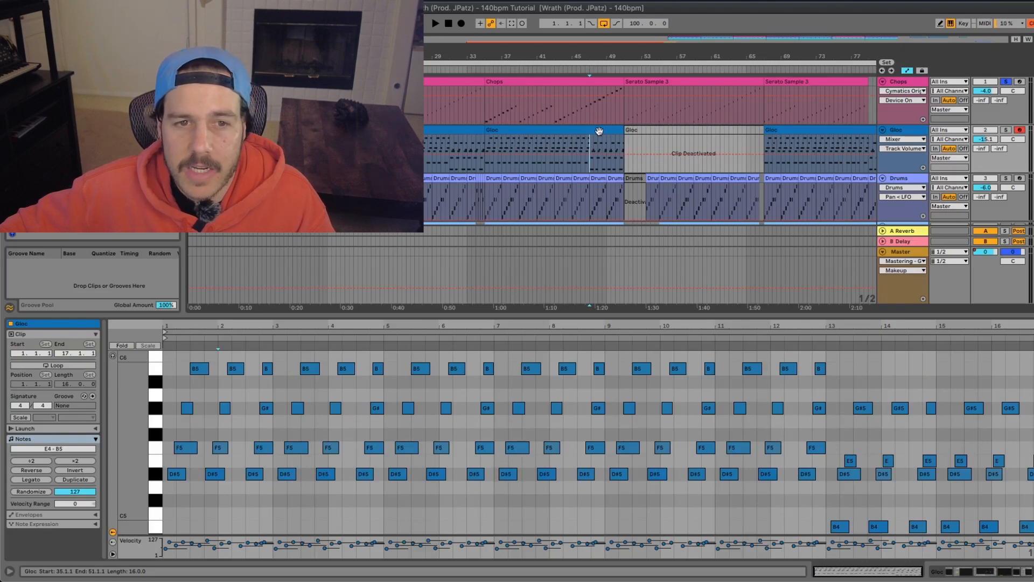
left_click(599, 131)
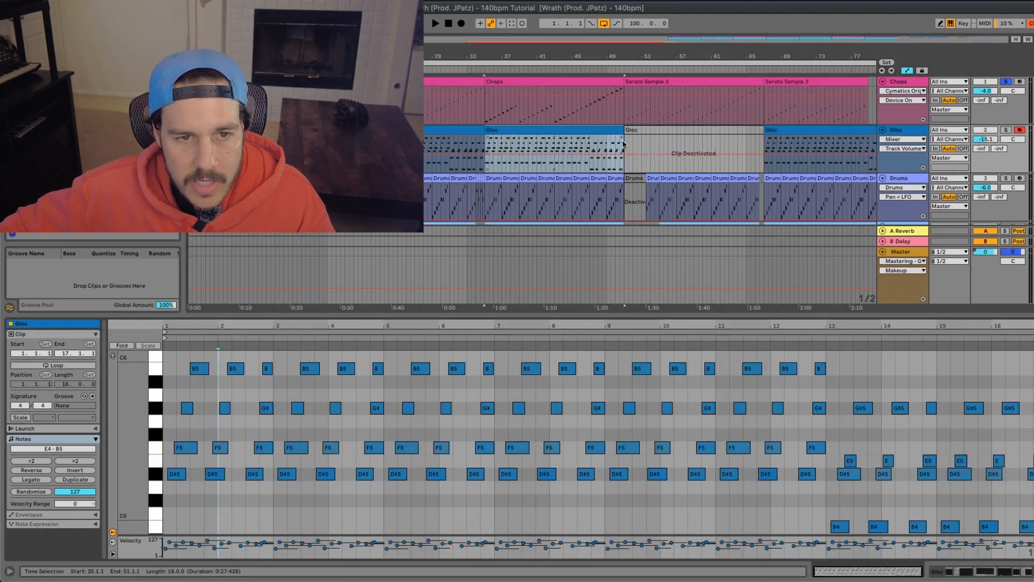
left_click(591, 141)
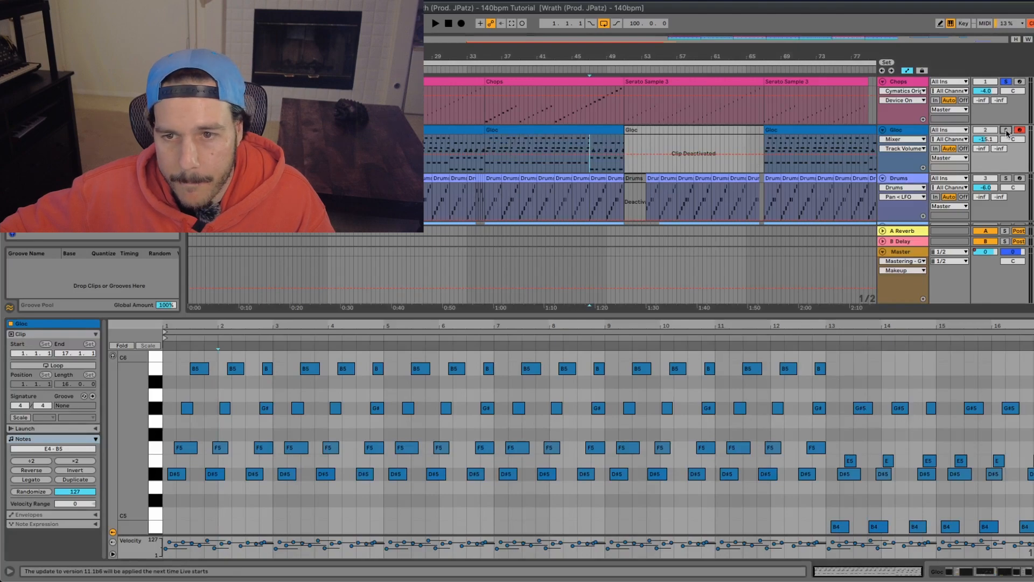
left_click(1006, 131)
key("space")
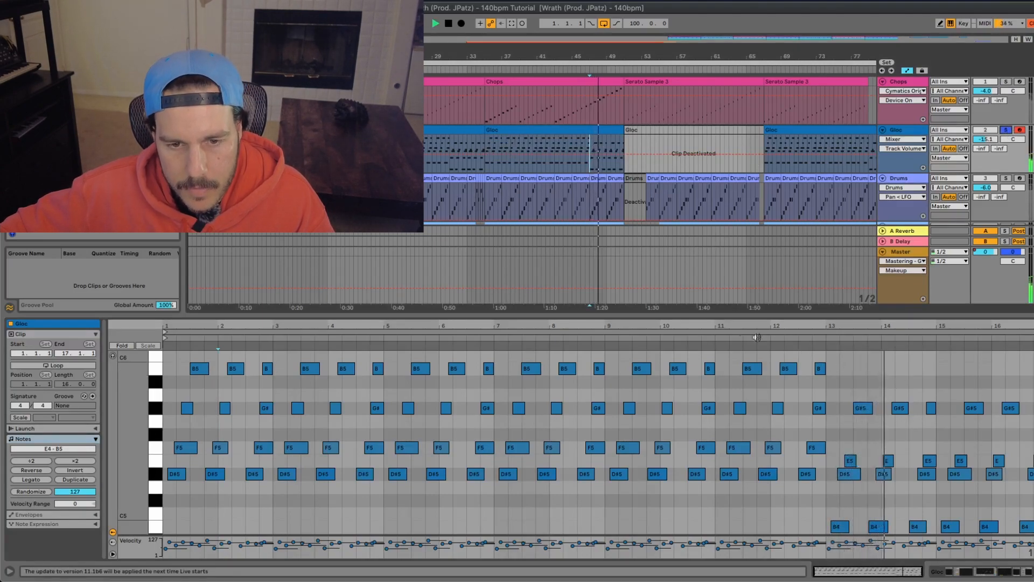
left_click(722, 337)
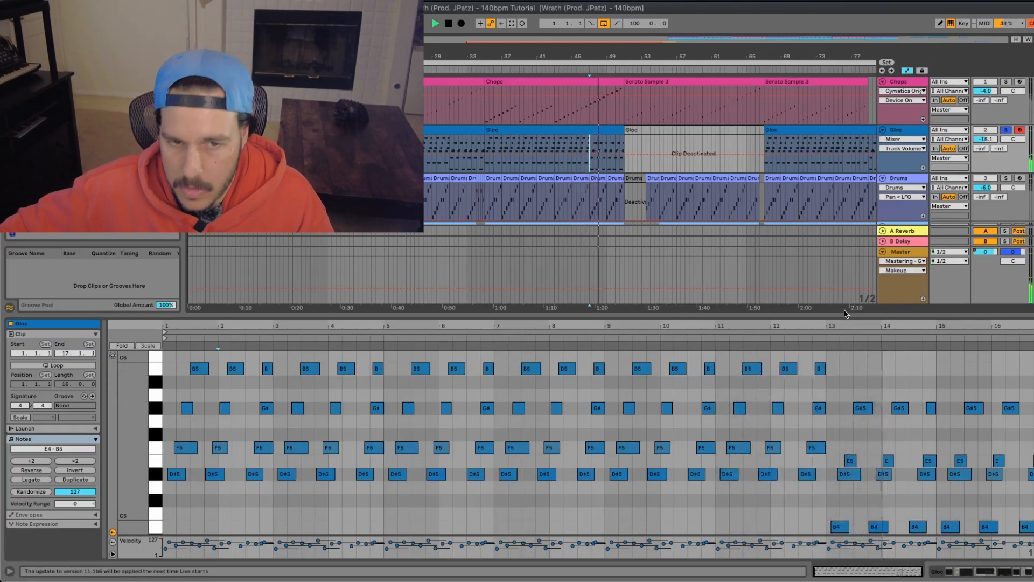
key("super+alt+l")
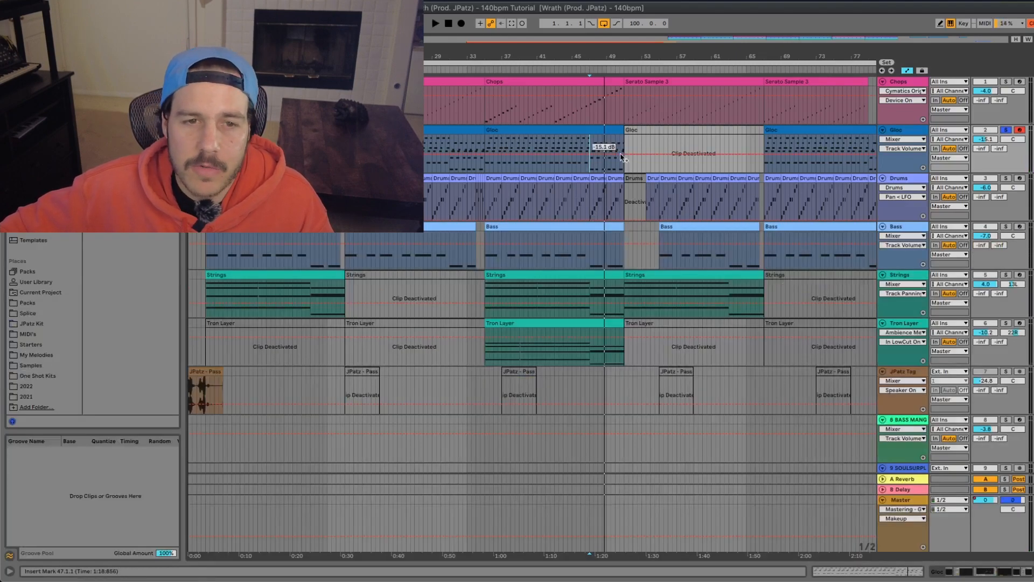
Record the string chords over the existing clip on the soloed Strings track, stopping between takes
scroll(622, 195, "down", 1)
scroll(934, 185, "up", 1)
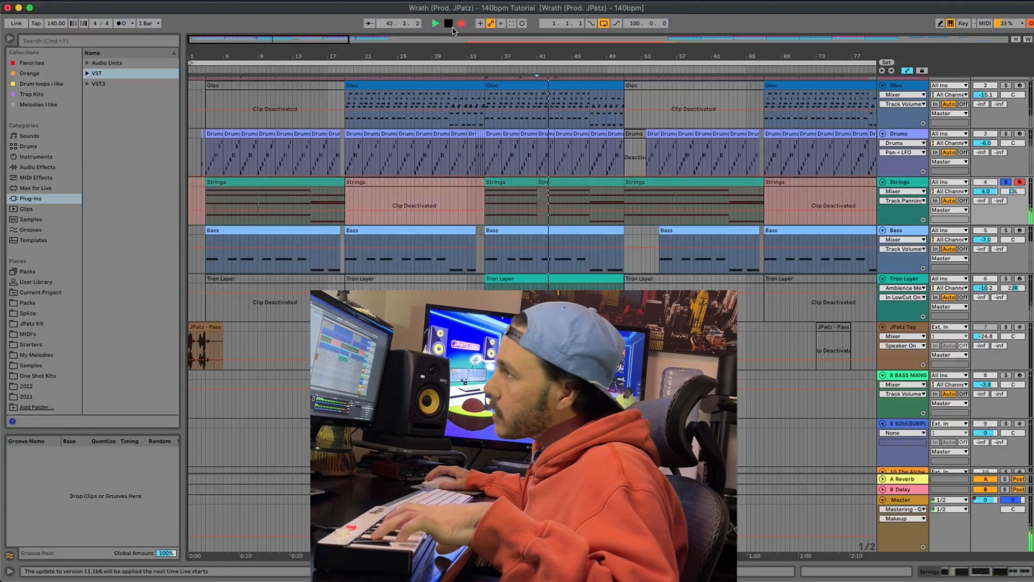
left_click(461, 25)
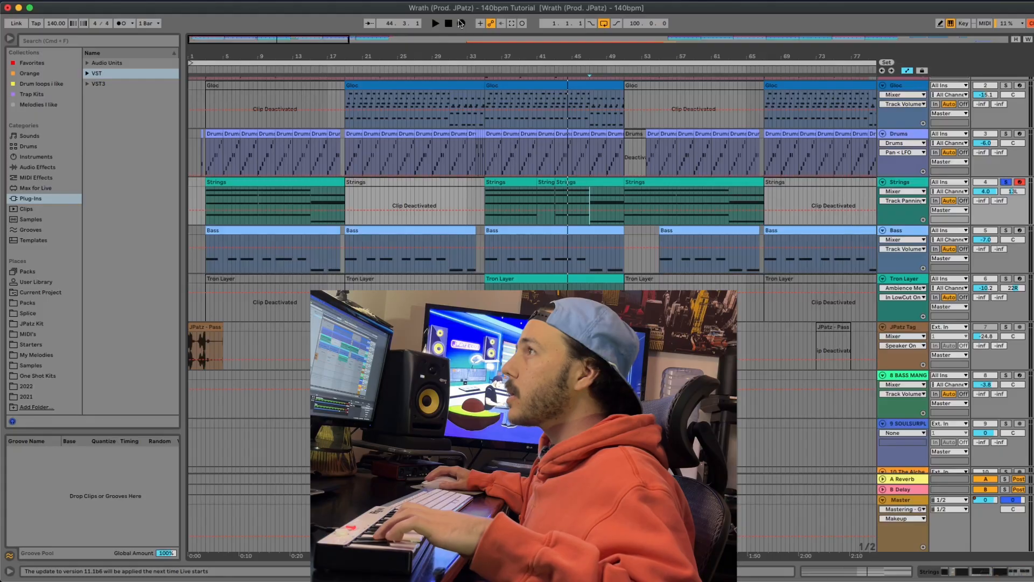
left_click(461, 23)
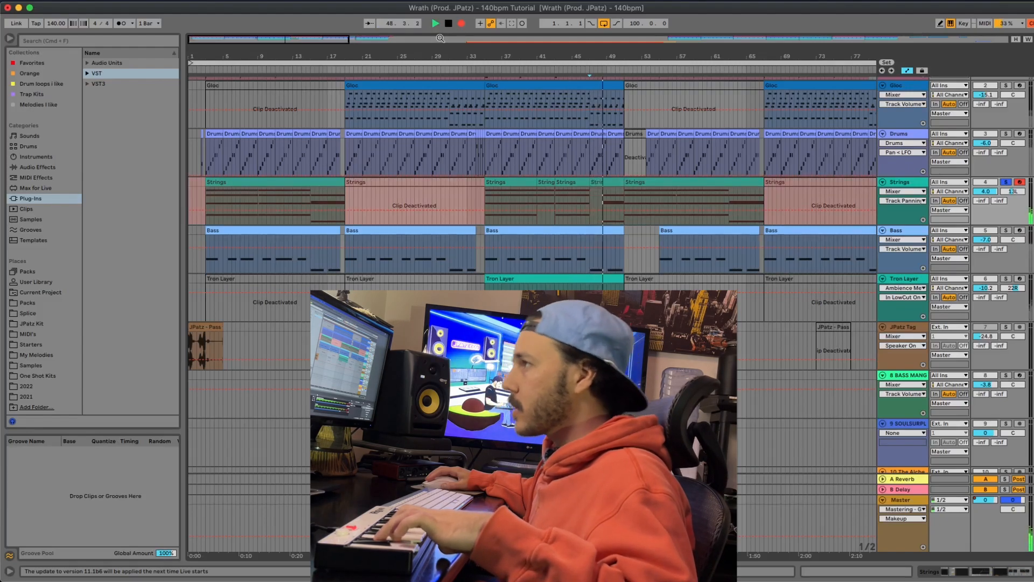
key("space")
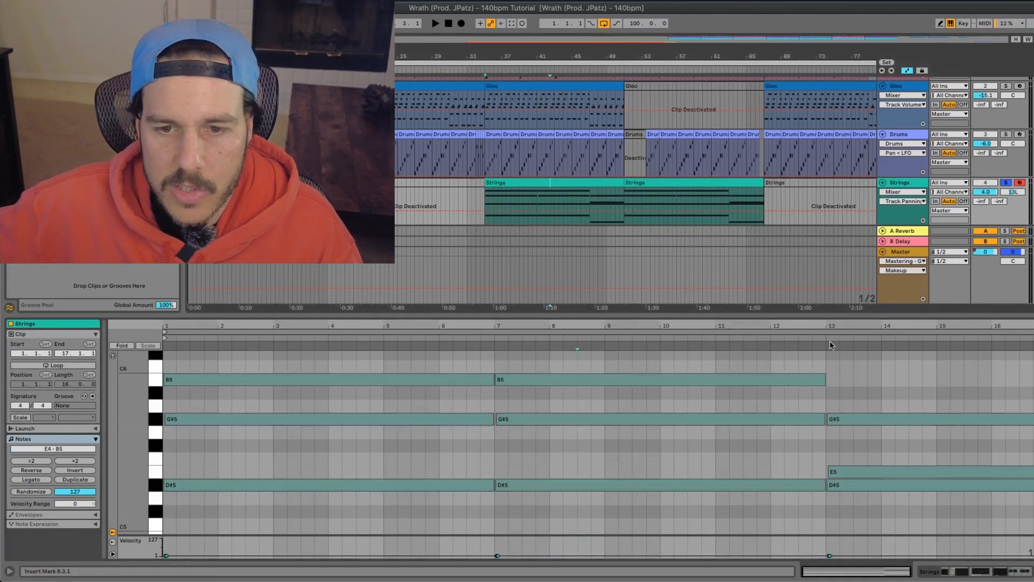
Examine the Strings clip's chord notes from bar 13 and compare the earlier and final sections in the arrangement
left_click_drag(822, 350, 943, 493)
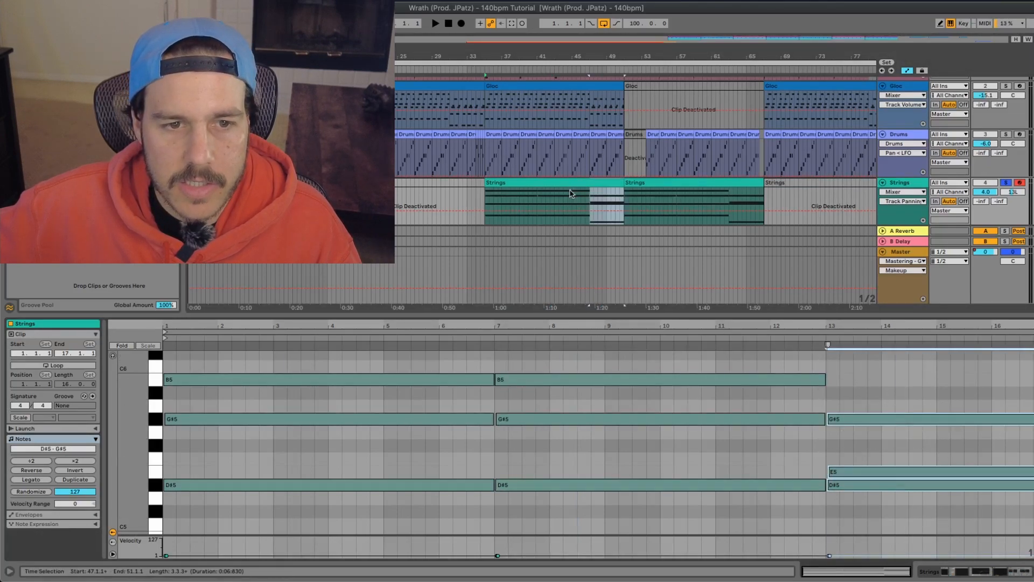
left_click_drag(533, 197, 587, 199)
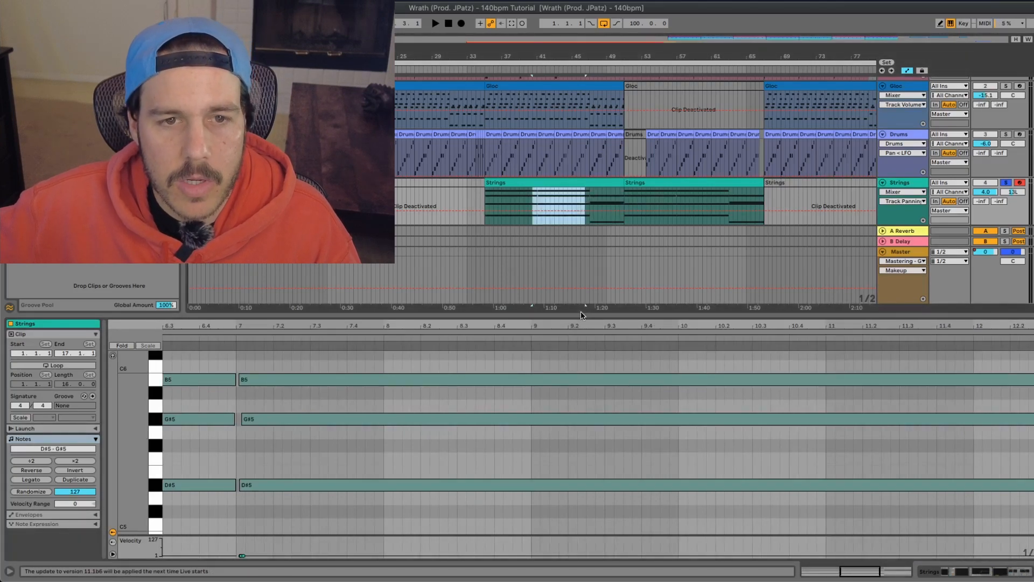
scroll(592, 225, "up", 2)
scroll(603, 178, "down", 3)
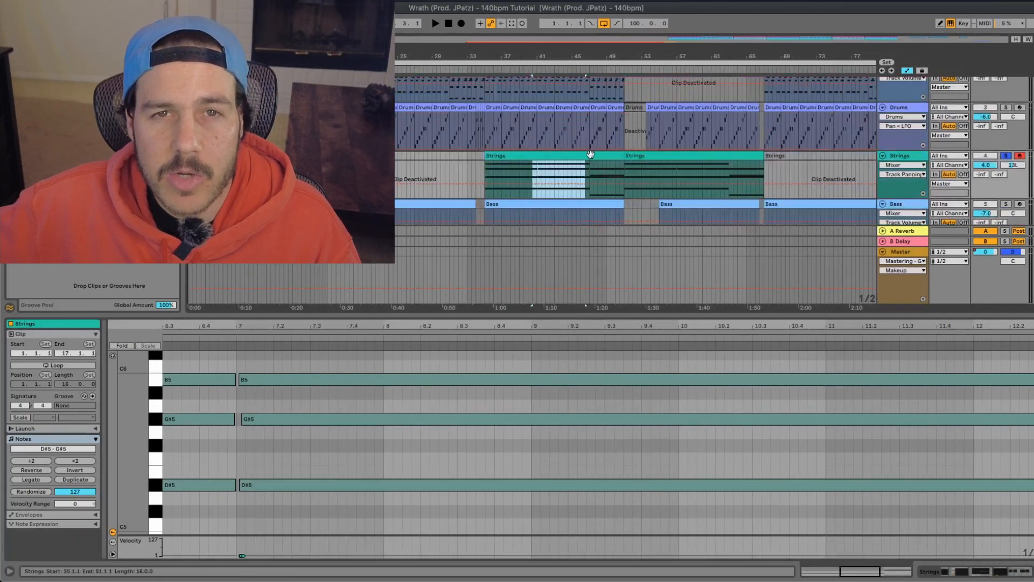
left_click_drag(589, 171, 622, 172)
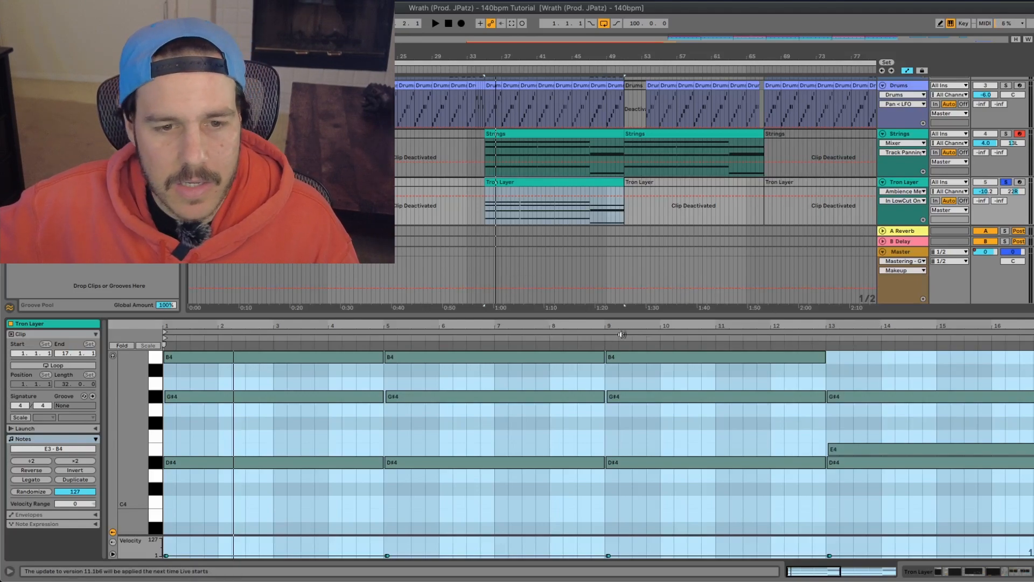
Play back the chords of the soloed Tron Layer clip
left_click(601, 338)
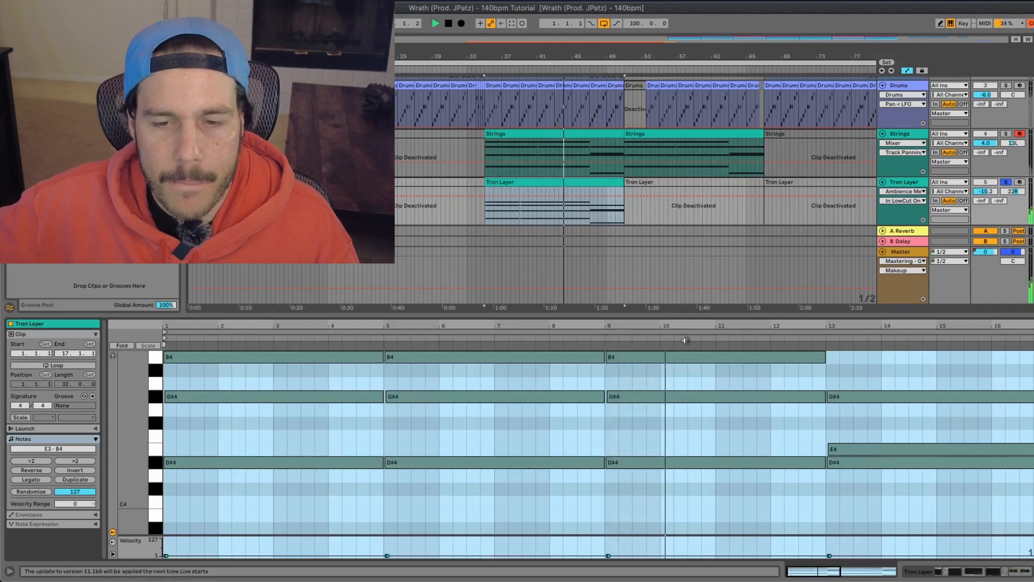
double_click(802, 316)
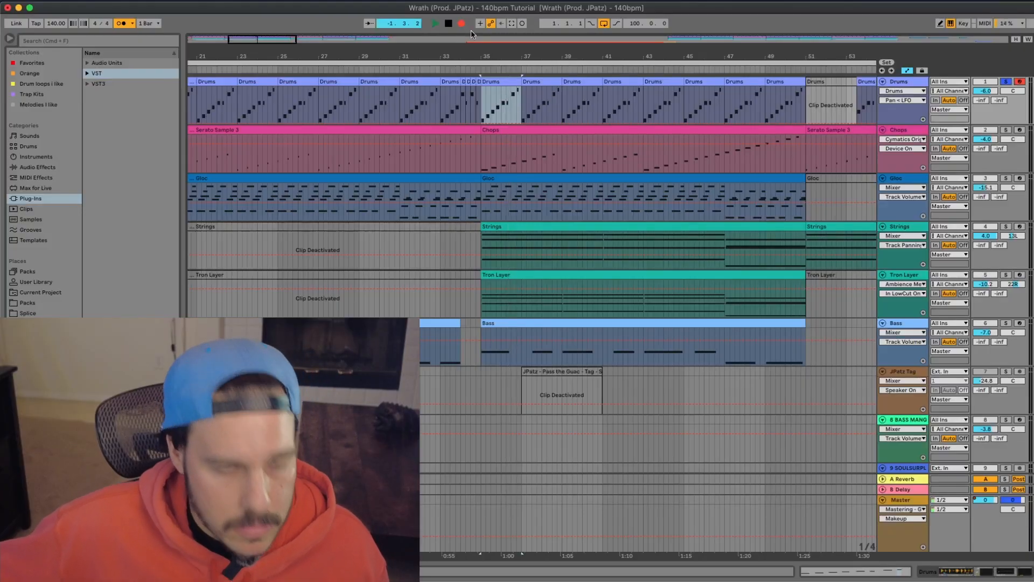
Audition the Drums pattern from bar 35 and turn off the Drums track's solo
key("space")
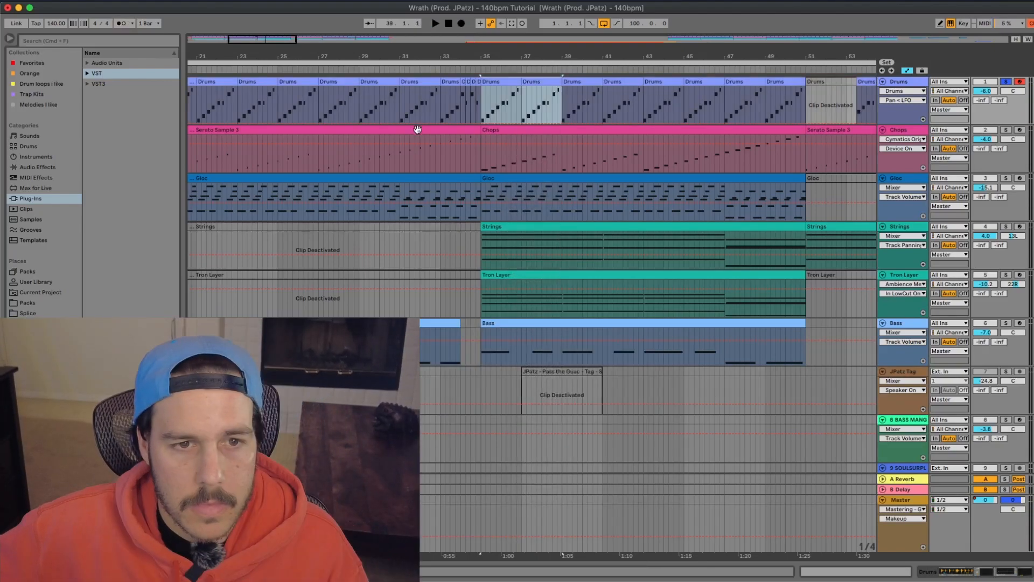
key("space")
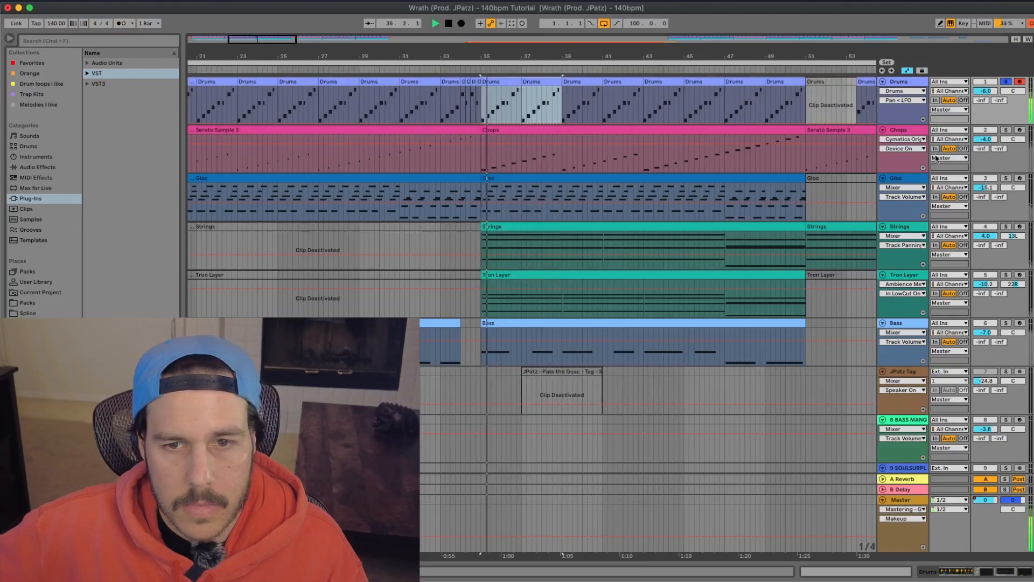
left_click(1005, 82)
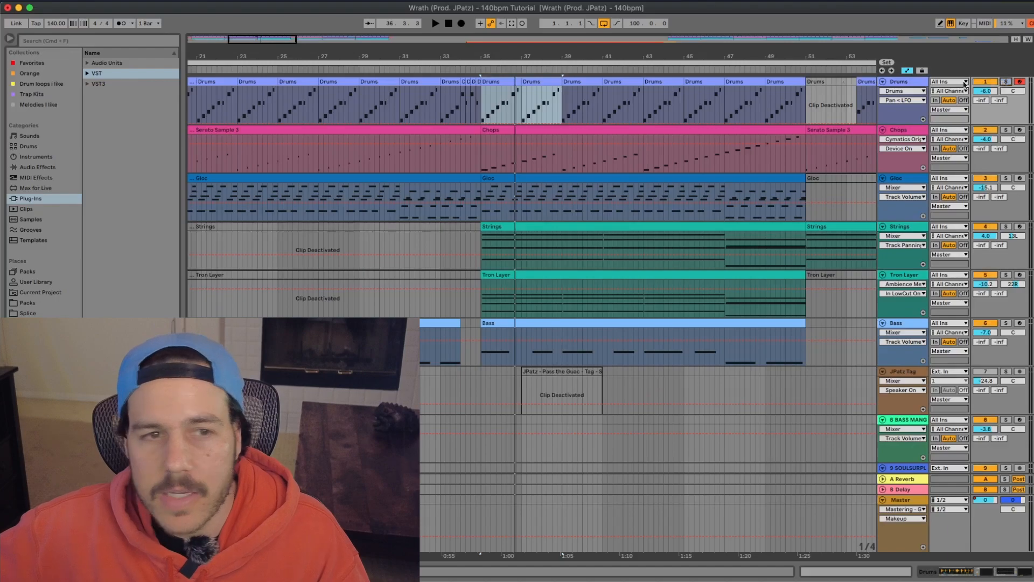
key("space")
Zoom out to the song's start, audition the soloed Chops intro, unsolo the track and select its clip at bar 3
left_click_drag(533, 55, 534, 3)
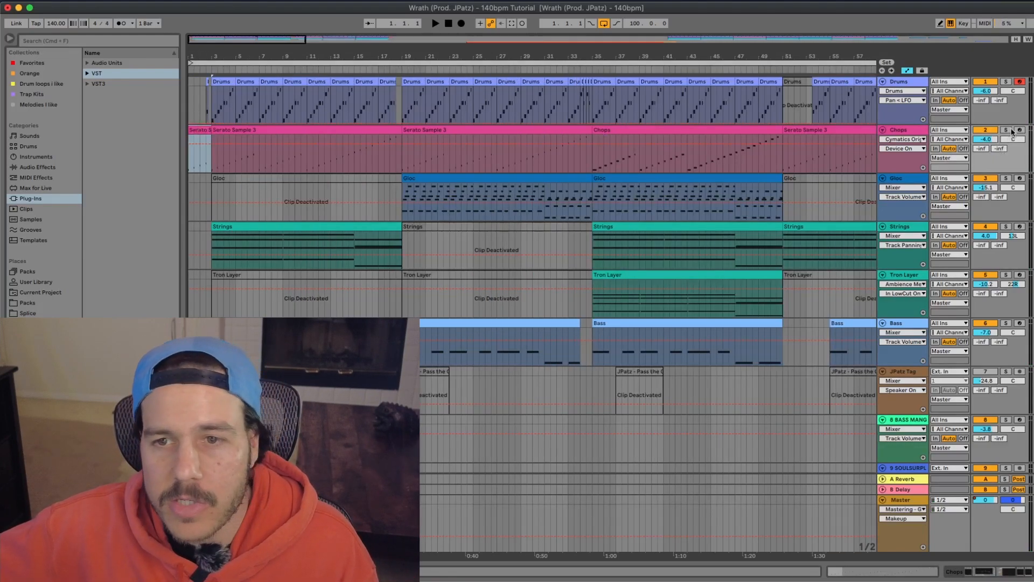
left_click(1006, 130)
key("space")
left_click(1007, 131)
key("space")
left_click(357, 130)
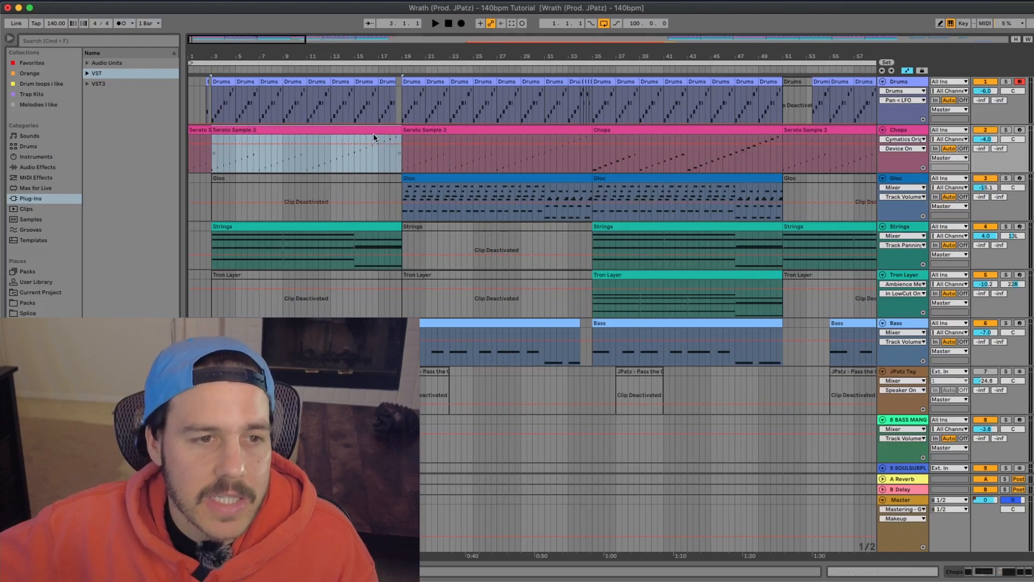
Audition the arrangement from bar 3 and from the Gloc clip at bar 19 to compare the first two sections
key("space")
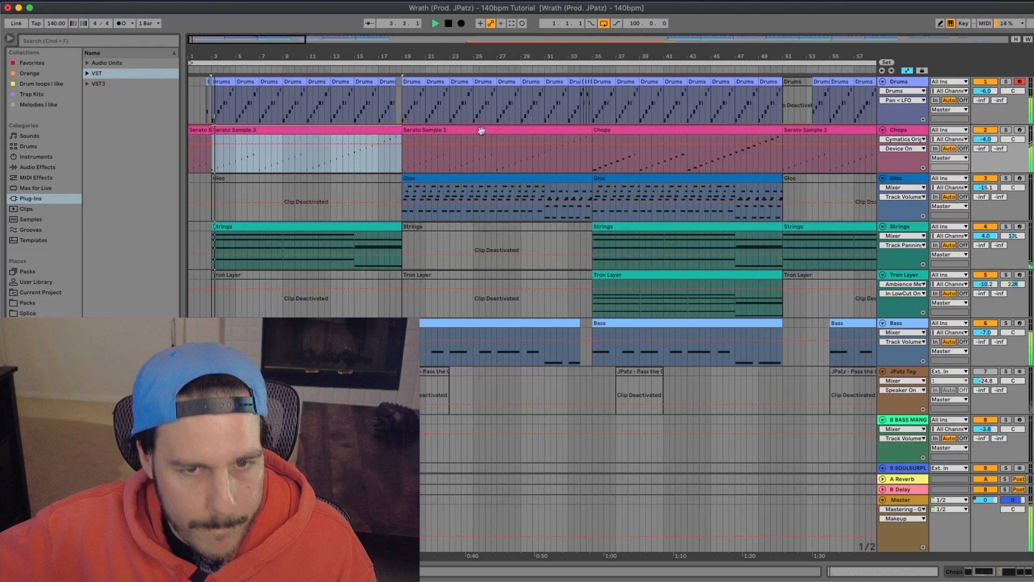
left_click(440, 179)
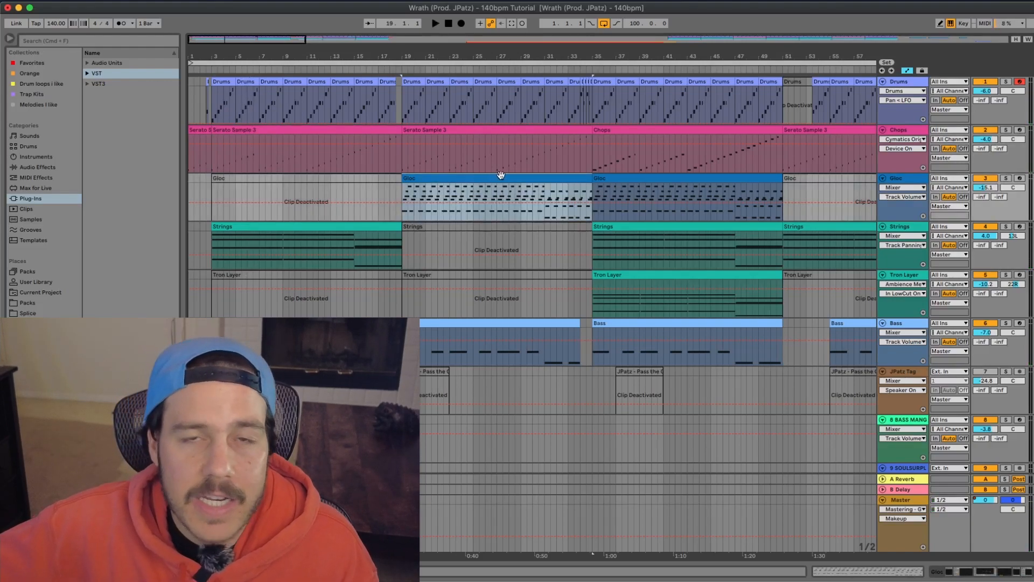
key("space")
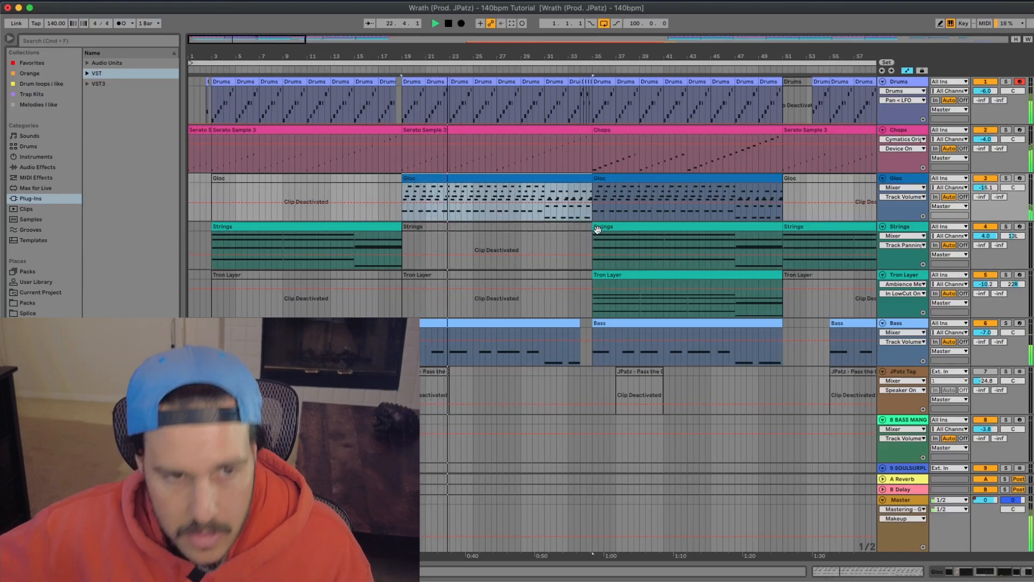
key("space")
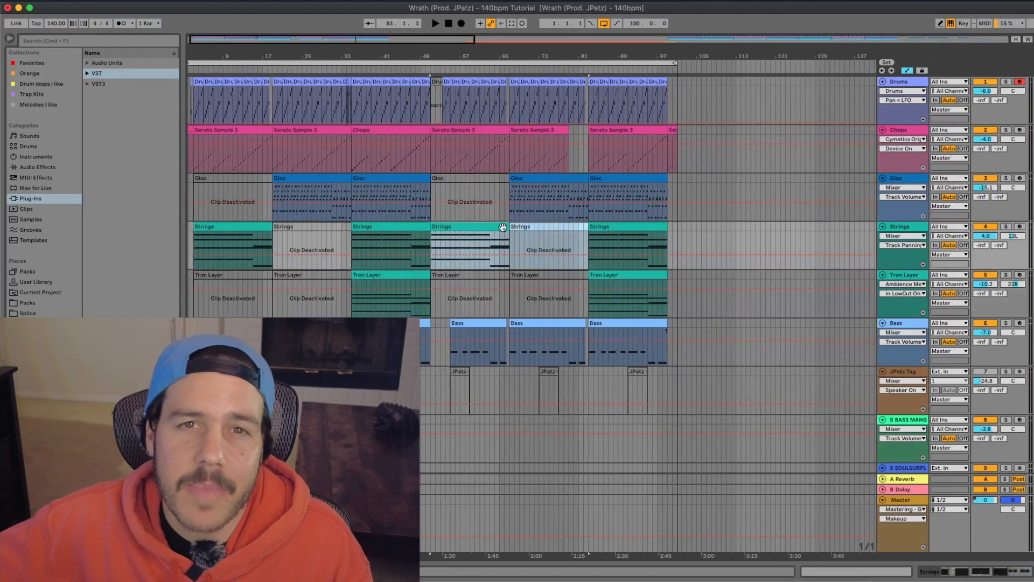
Check the Strings clips at bars 83 and 51, and audition the breakdown from bar 51 and its lead-in from bar 47
left_click(615, 228)
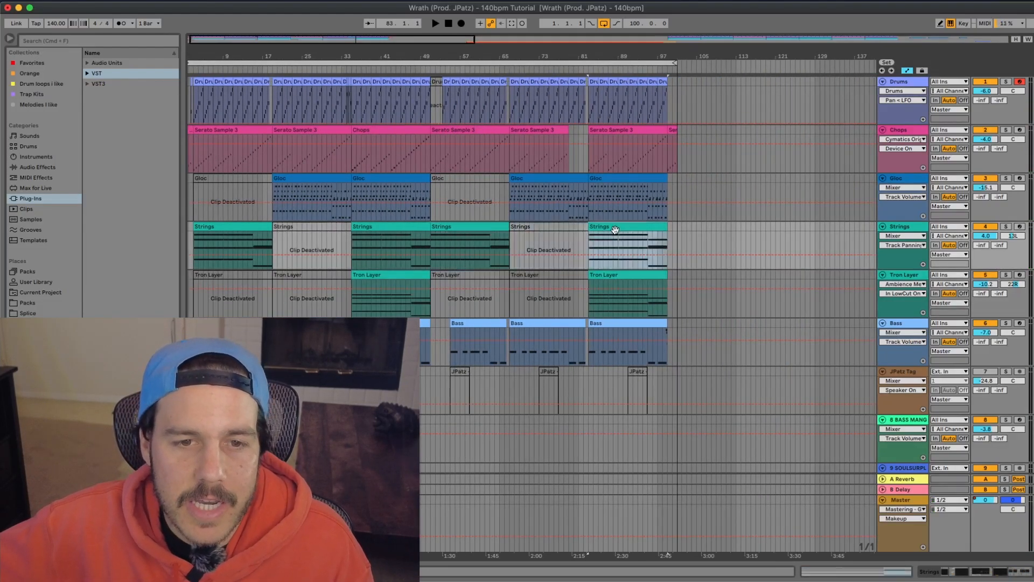
left_click(453, 228)
key("space")
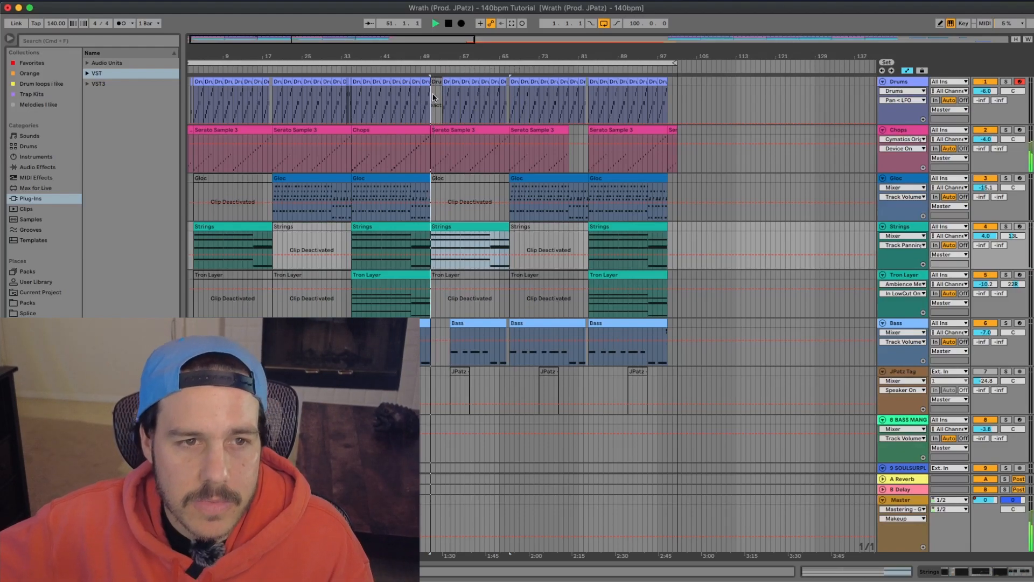
key("space")
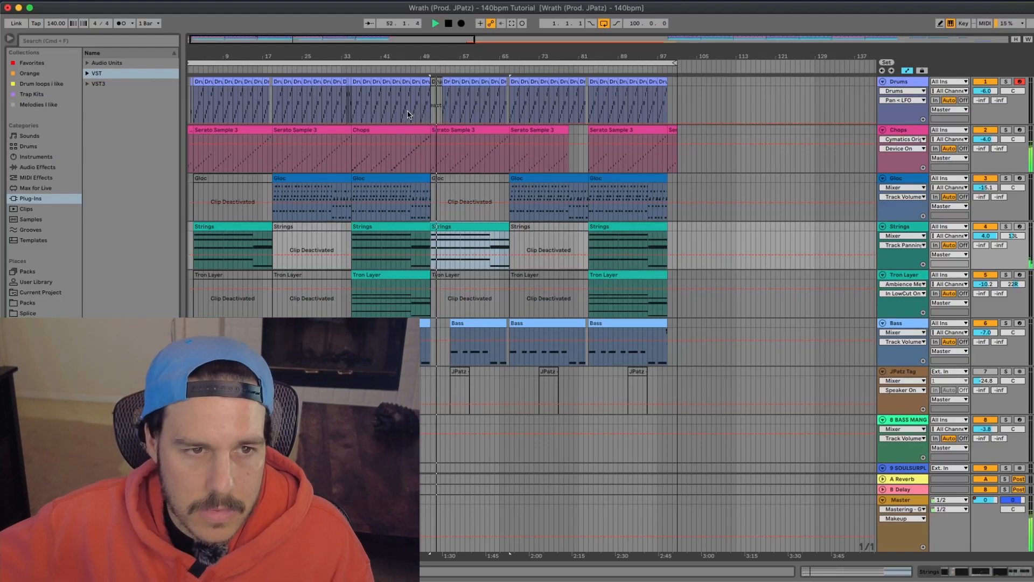
key("space")
left_click(410, 107)
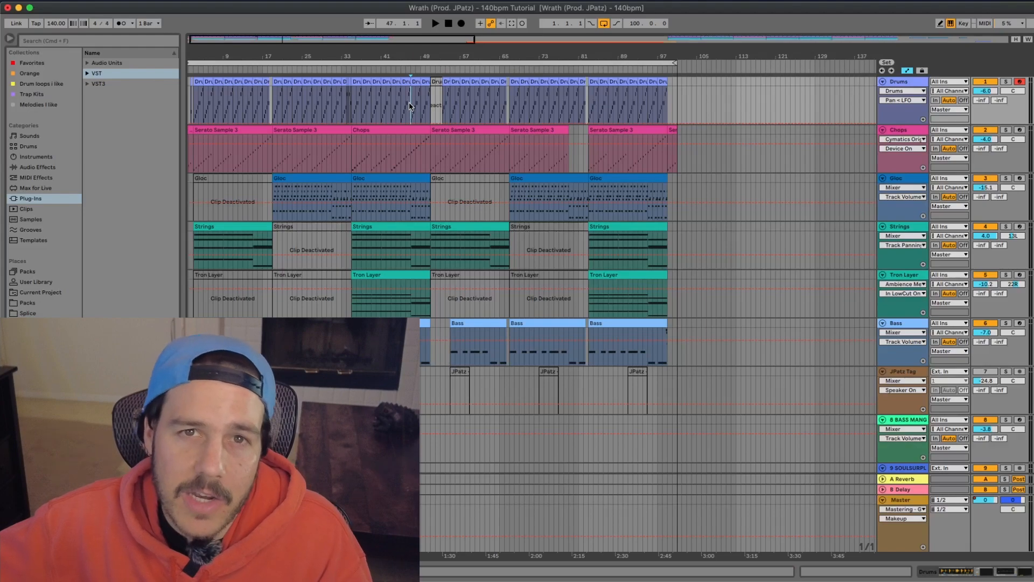
key("space")
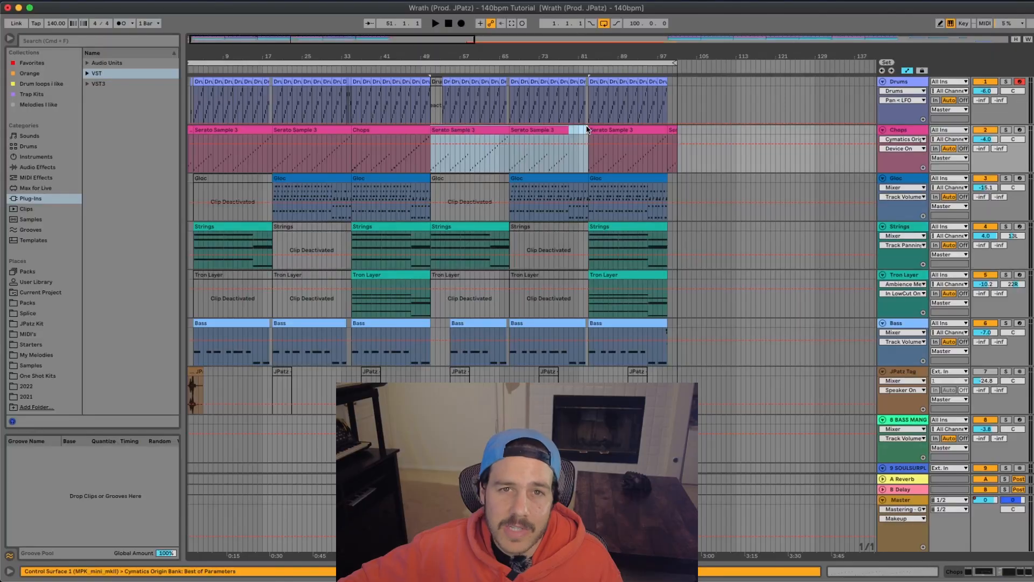
Examine the Chops clip at bar 83 and the short closing Chops clip at bar 99 up close
left_click(617, 128)
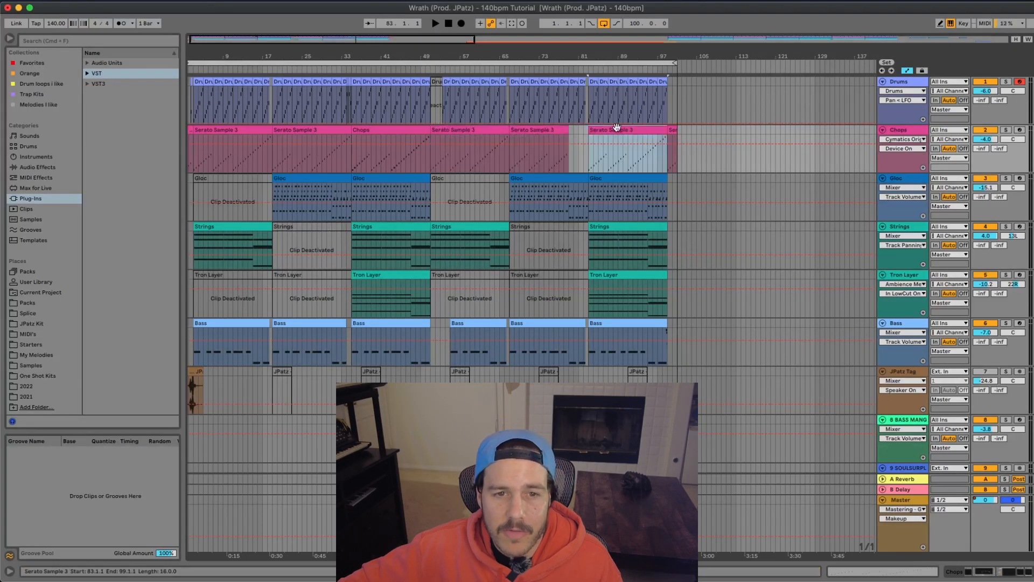
left_click(673, 128)
left_click_drag(671, 57, 672, 123)
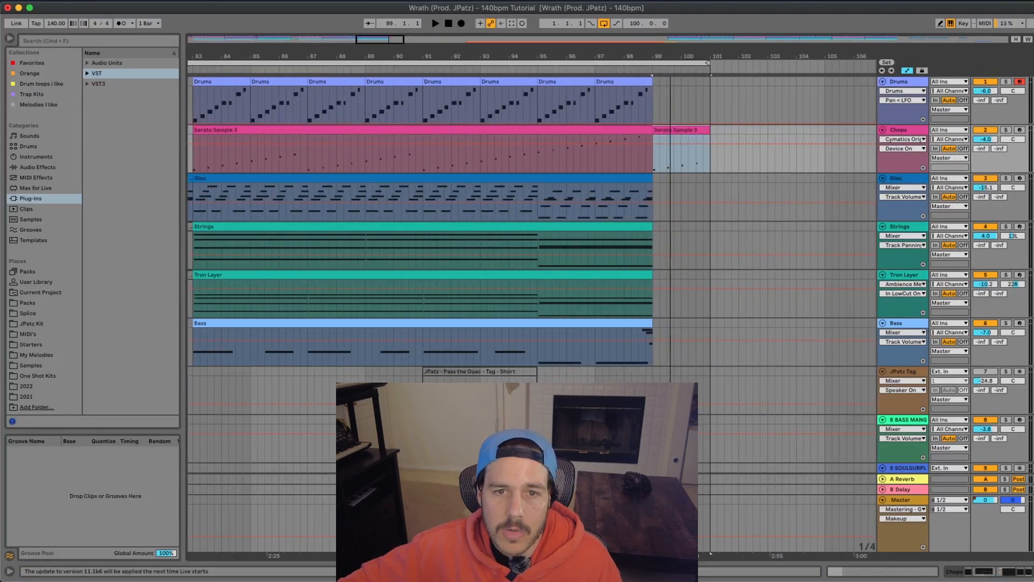